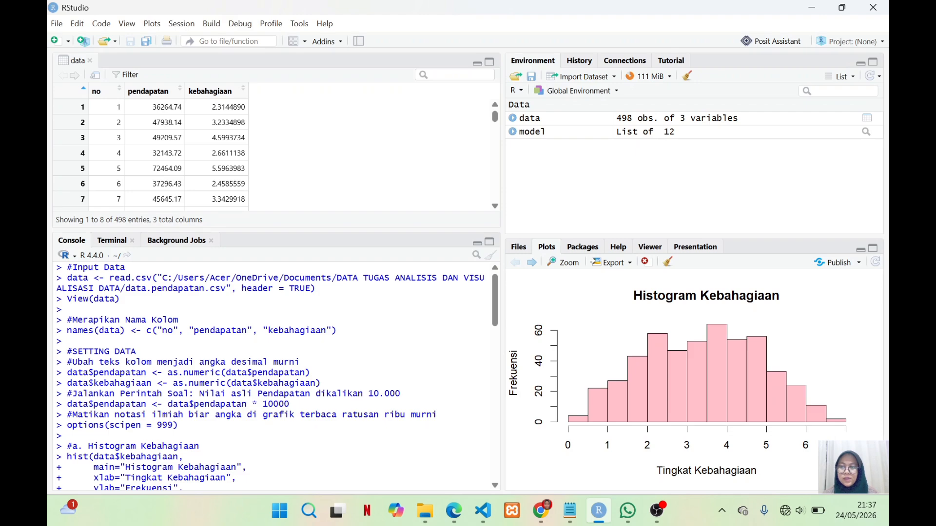
# - Skim the whole console history, from the data import to the ggplot2 code and back to the start
pyautogui.scroll(-10, 277, 377)
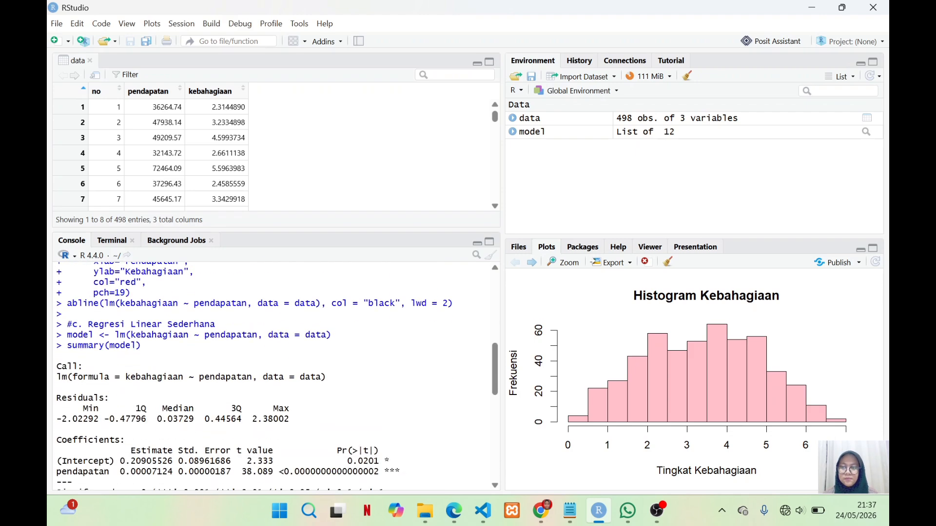
pyautogui.scroll(-7, 277, 377)
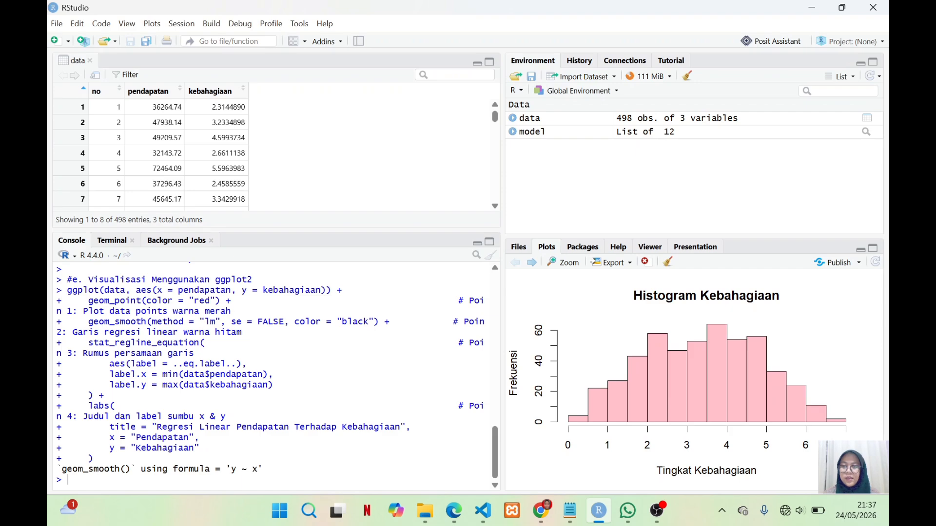
pyautogui.scroll(17, 277, 378)
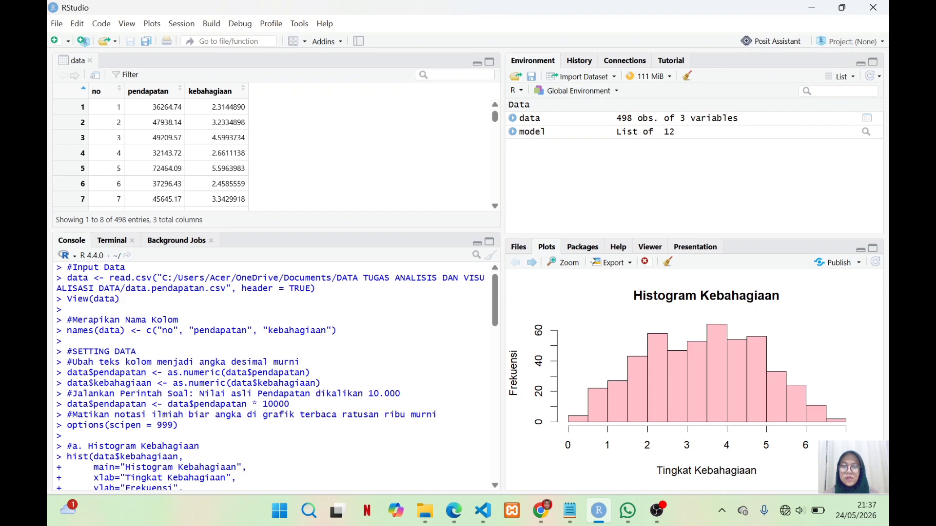
# - Switch to Chrome and read the simple linear regression tasks a to e in the assignment PDF
pyautogui.click(545, 509)
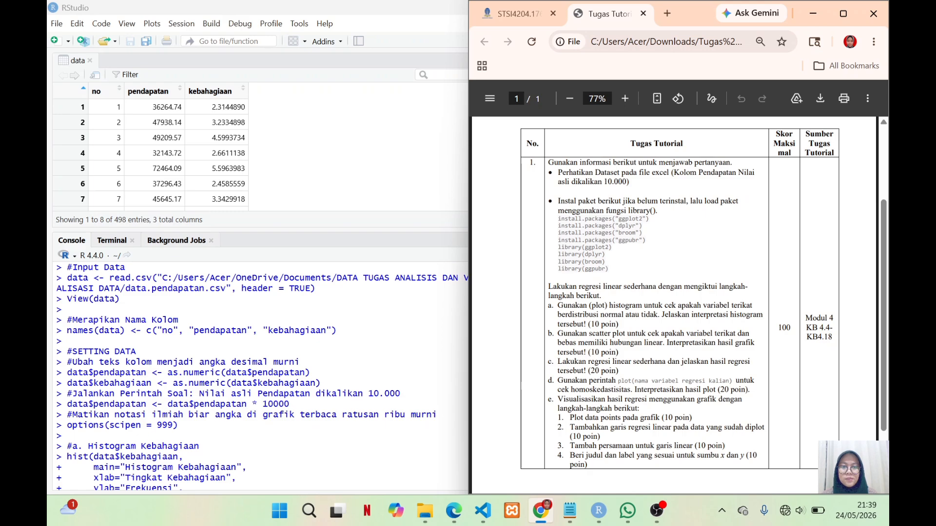
pyautogui.scroll(-1, 680, 304)
pyautogui.scroll(1, 680, 304)
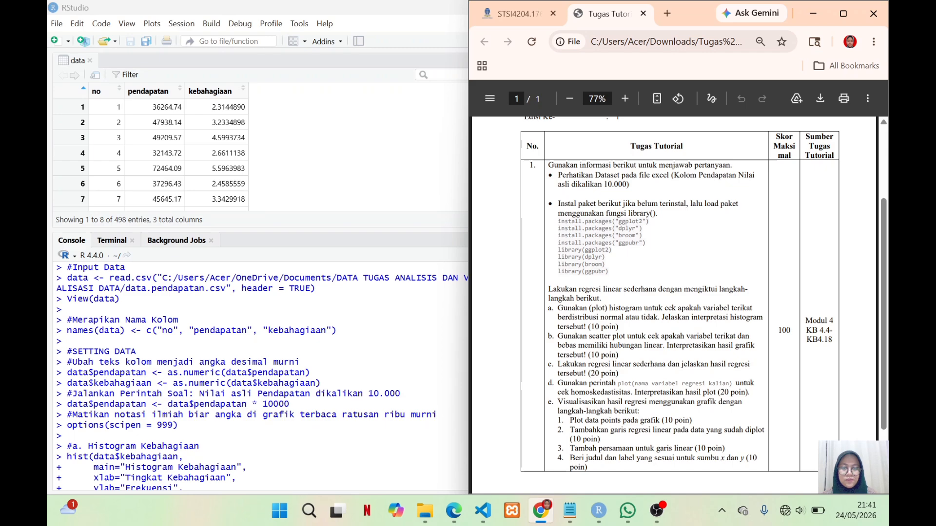
pyautogui.scroll(-1, 678, 305)
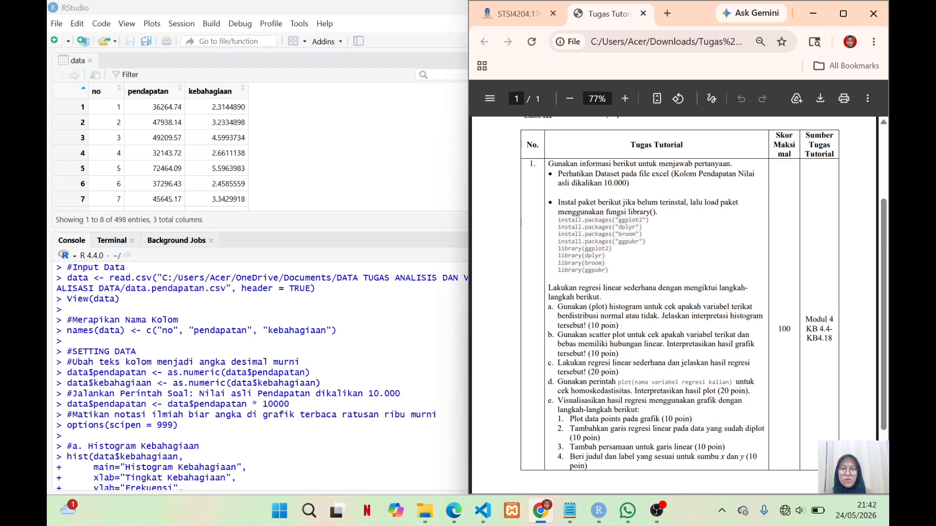
# - Switch back to RStudio and highlight the console's data import block and column naming block in turn
pyautogui.hotkey('alt', 'Tab')
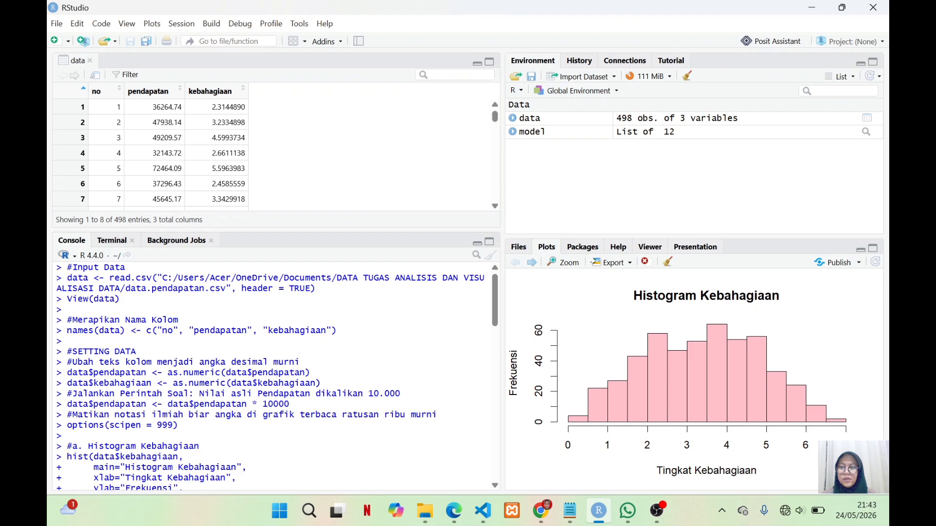
pyautogui.moveTo(67, 268); pyautogui.dragTo(120, 300)
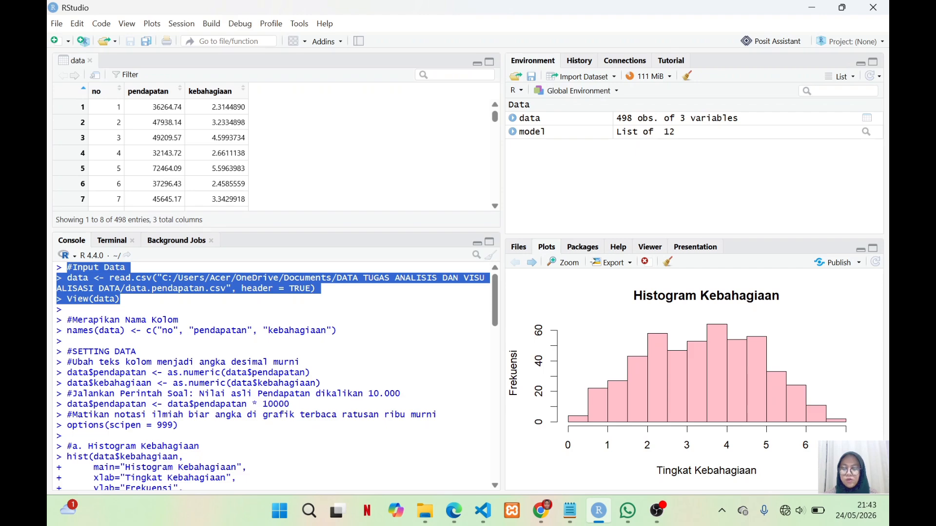
pyautogui.click(128, 301)
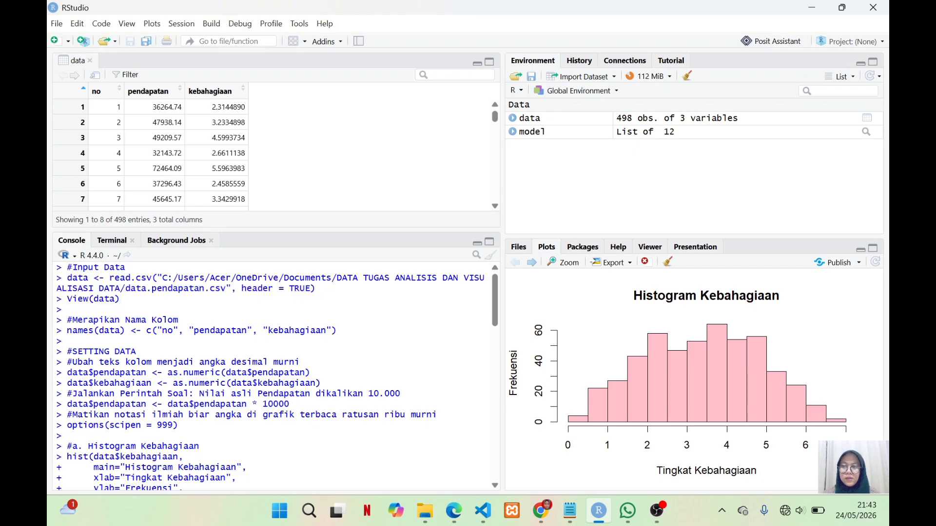
pyautogui.moveTo(67, 320); pyautogui.dragTo(66, 341)
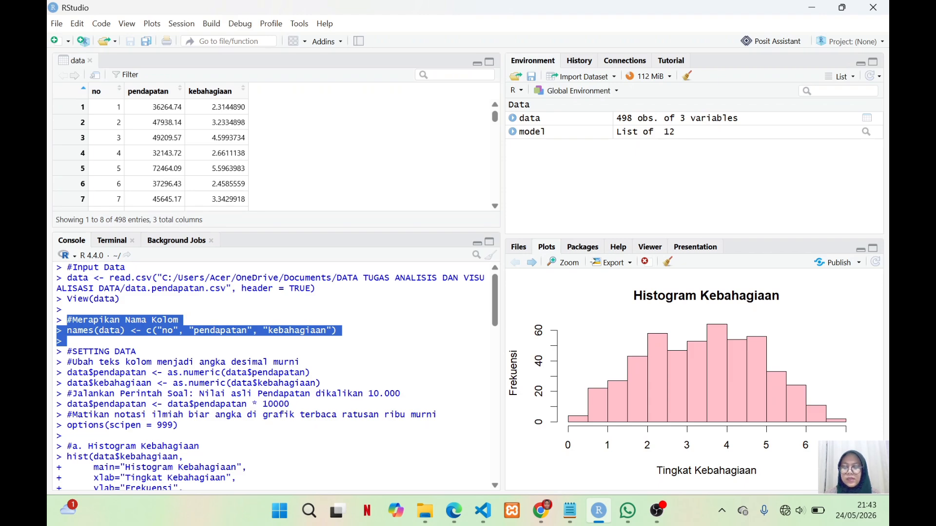
pyautogui.click(67, 351)
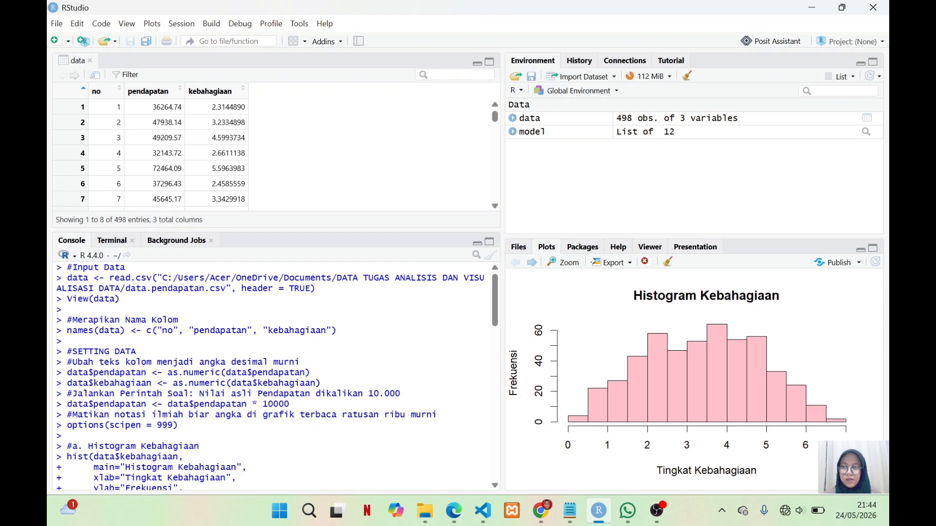
# - Highlight each SETTING DATA command group in turn: numeric conversion, pendapatan multiplication by 10000, and options(scipen = 999)
pyautogui.moveTo(67, 361); pyautogui.dragTo(320, 383)
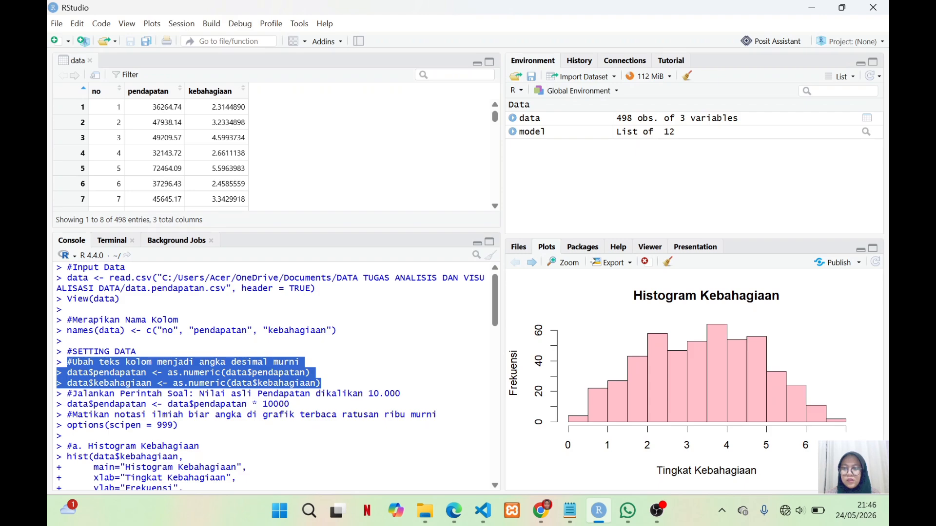
pyautogui.moveTo(67, 394); pyautogui.dragTo(289, 404)
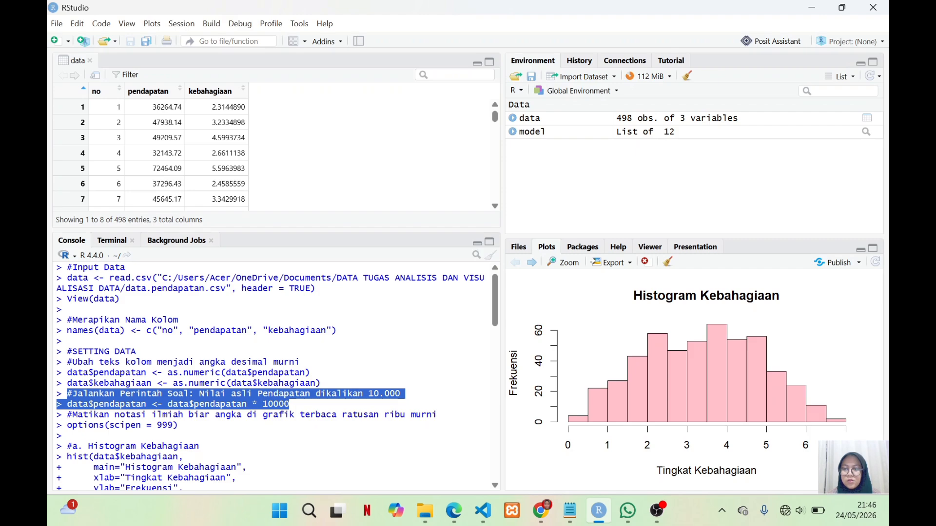
pyautogui.moveTo(62, 415); pyautogui.dragTo(178, 427)
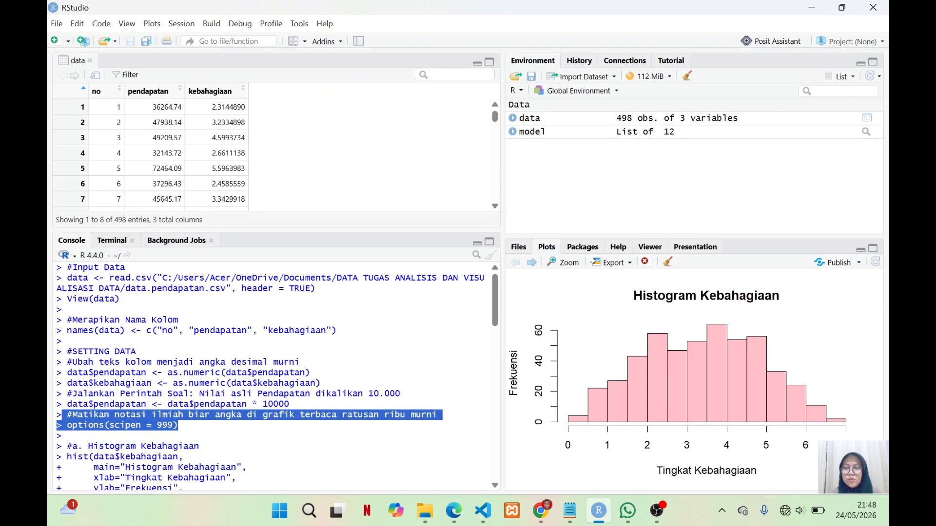
pyautogui.click(275, 426)
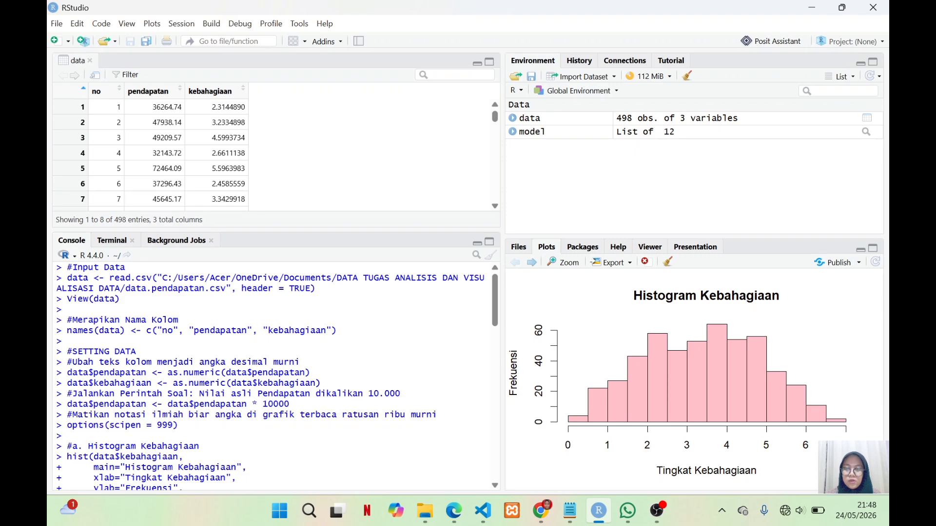
# - Highlight the "#a. Histogram Kebahagiaan" code block in the console, through its border="black" line
pyautogui.scroll(-3, 276, 377)
pyautogui.scroll(-1, 275, 376)
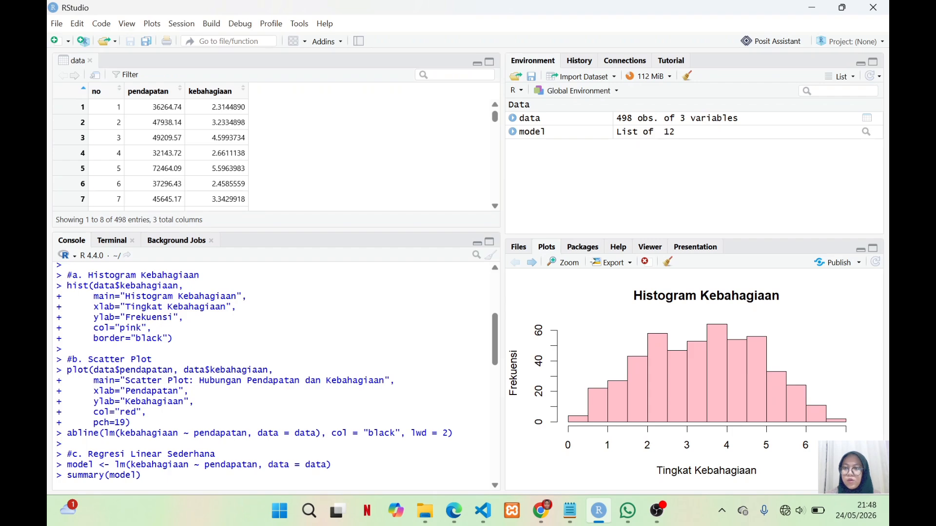
pyautogui.moveTo(67, 275); pyautogui.dragTo(173, 338)
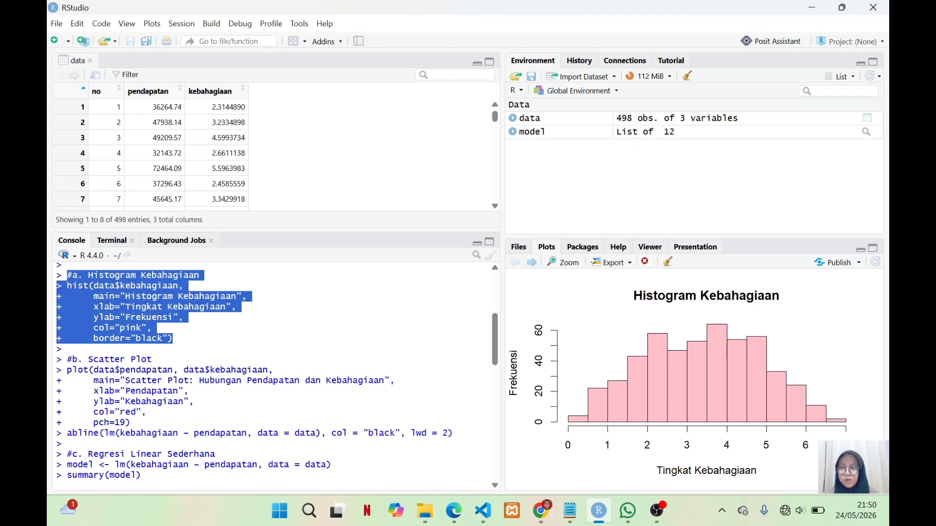
# - Highlight the "#b. Scatter Plot" code including its abline command, and display the pendapatan and kebahagiaan scatter plot
pyautogui.moveTo(62, 360); pyautogui.dragTo(67, 444)
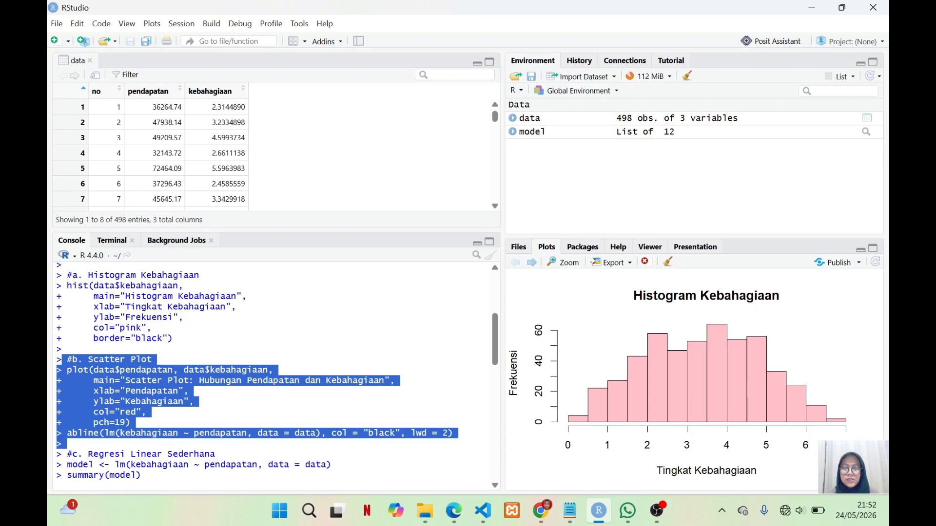
pyautogui.click(531, 262)
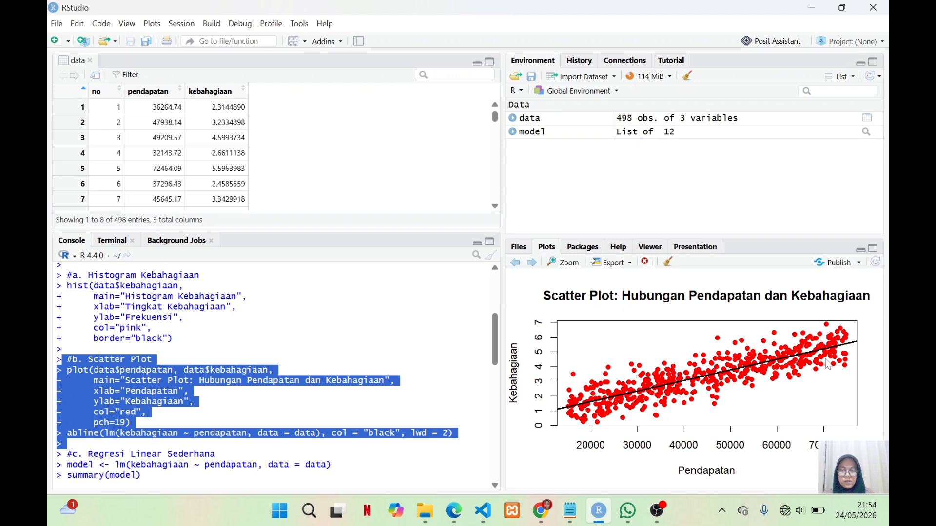
# - Highlight the "#c. Regresi Linear Sederhana" commands and review the model summary from Call through F-statistic
pyautogui.scroll(-5, 273, 375)
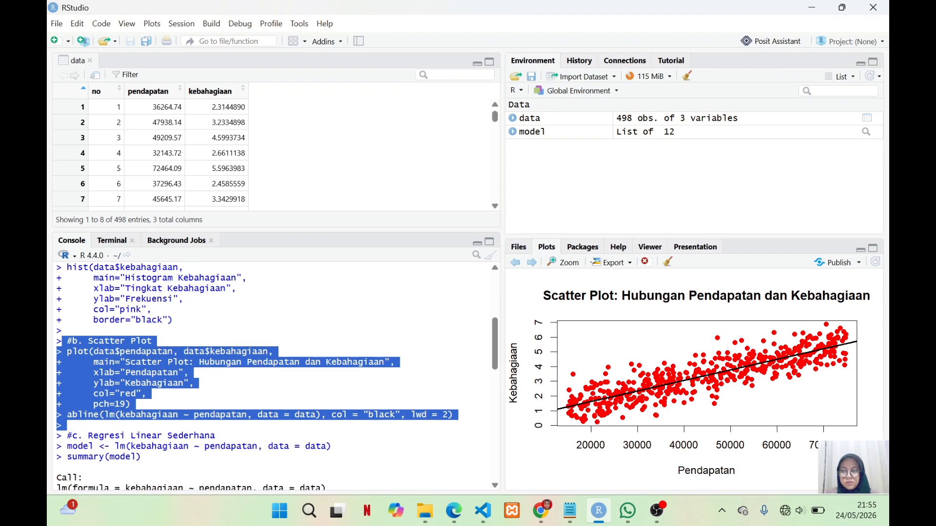
pyautogui.scroll(-1, 273, 375)
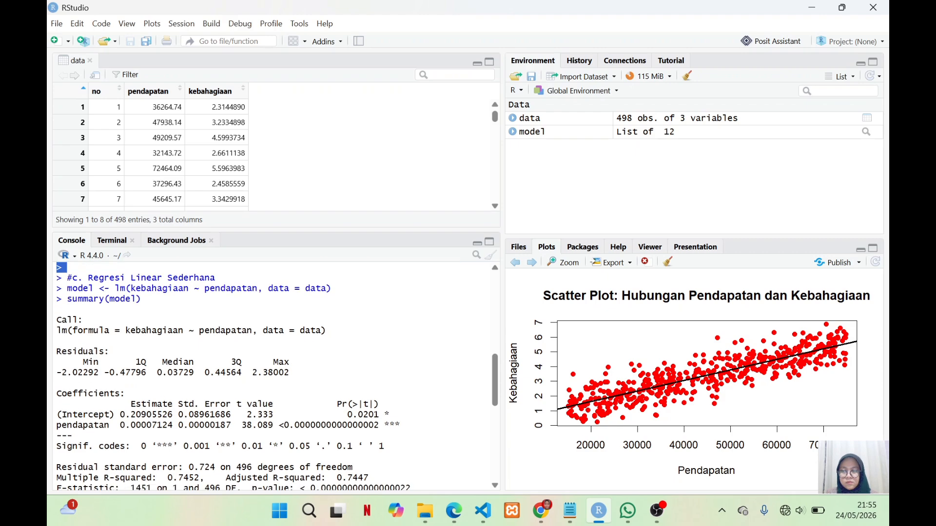
pyautogui.moveTo(67, 278); pyautogui.dragTo(141, 299)
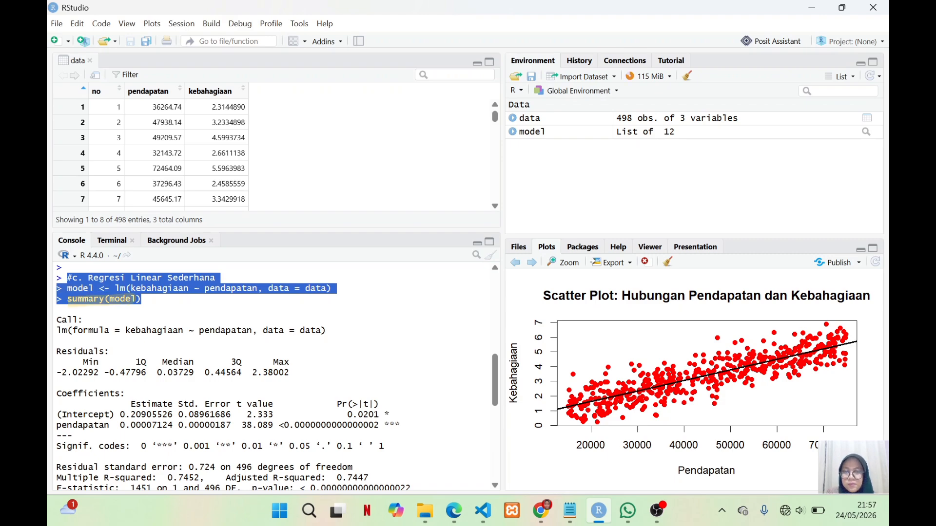
pyautogui.click(275, 376)
pyautogui.scroll(-1, 275, 376)
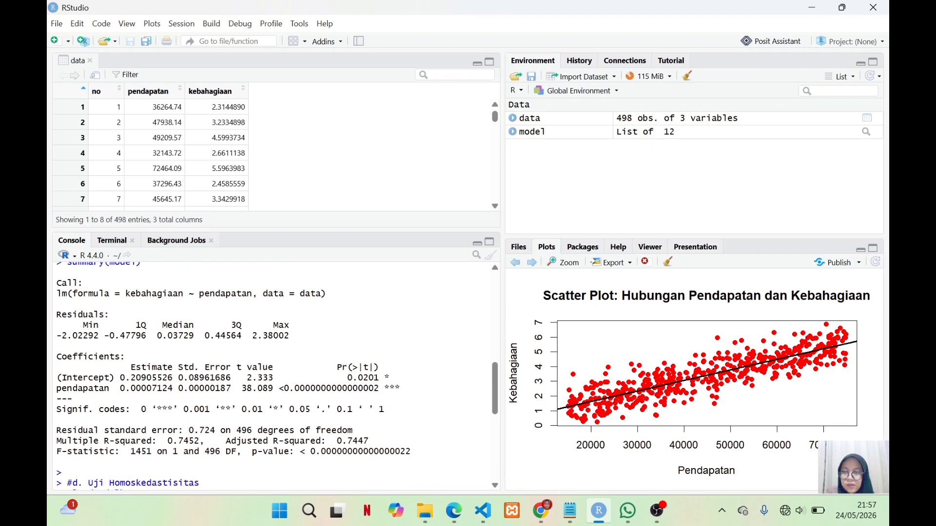
pyautogui.moveTo(56, 275); pyautogui.dragTo(410, 444)
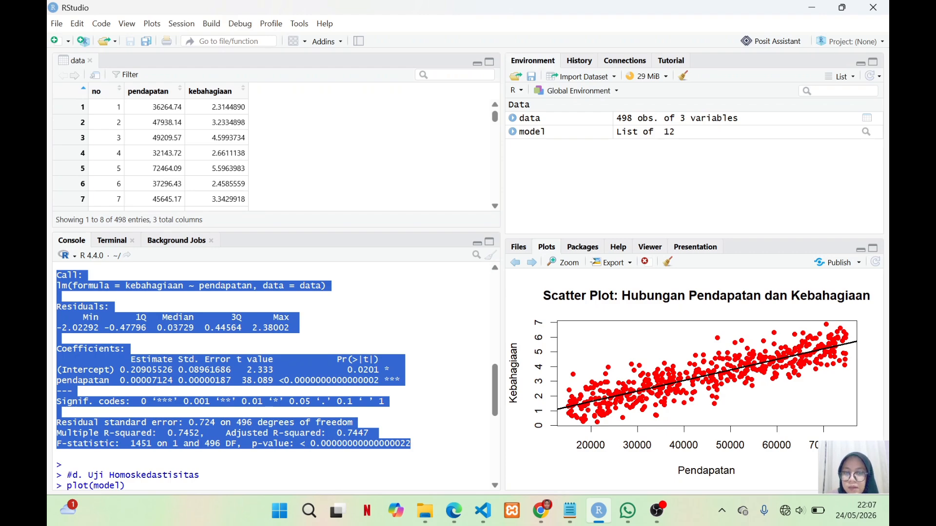
pyautogui.click(410, 423)
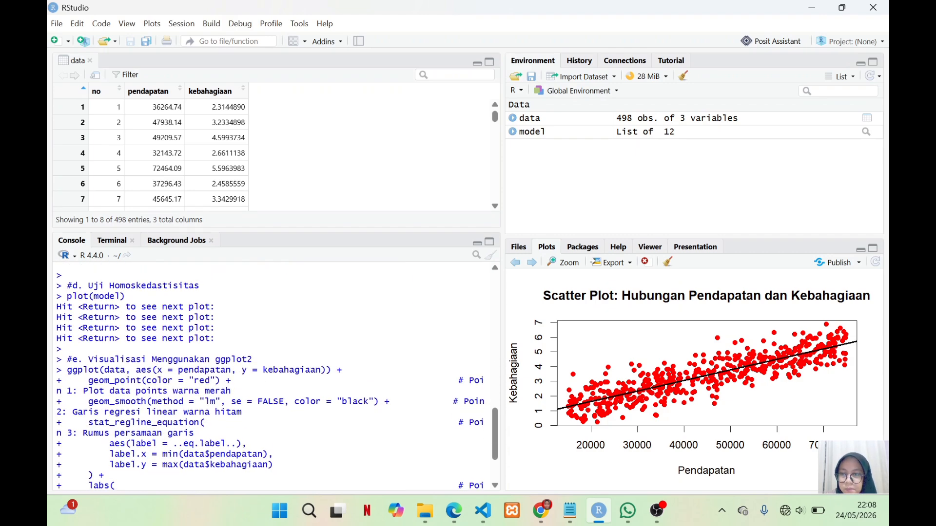
# - Highlight the "#d. Uji Homoskedastisitas" block and browse the four diagnostic plots from Residuals vs Fitted to Residuals vs Leverage
pyautogui.moveTo(67, 286); pyautogui.dragTo(220, 339)
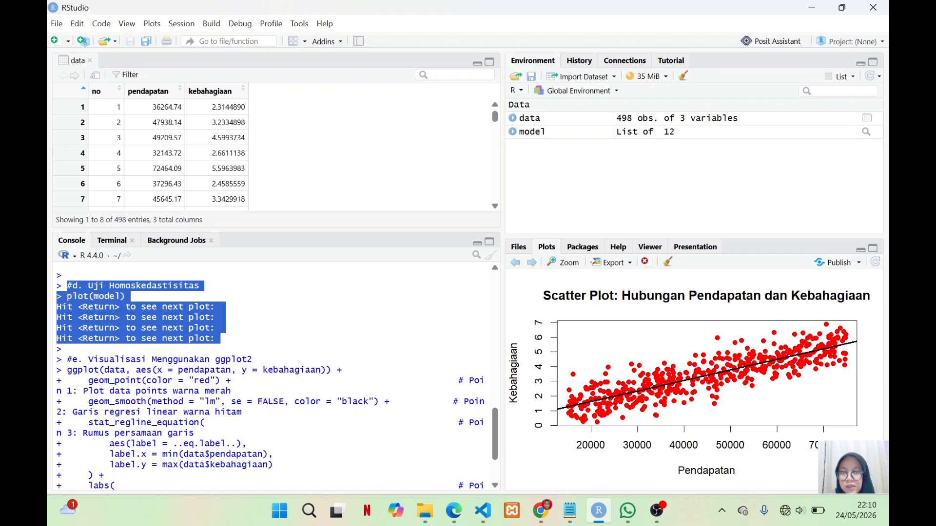
pyautogui.click(532, 262)
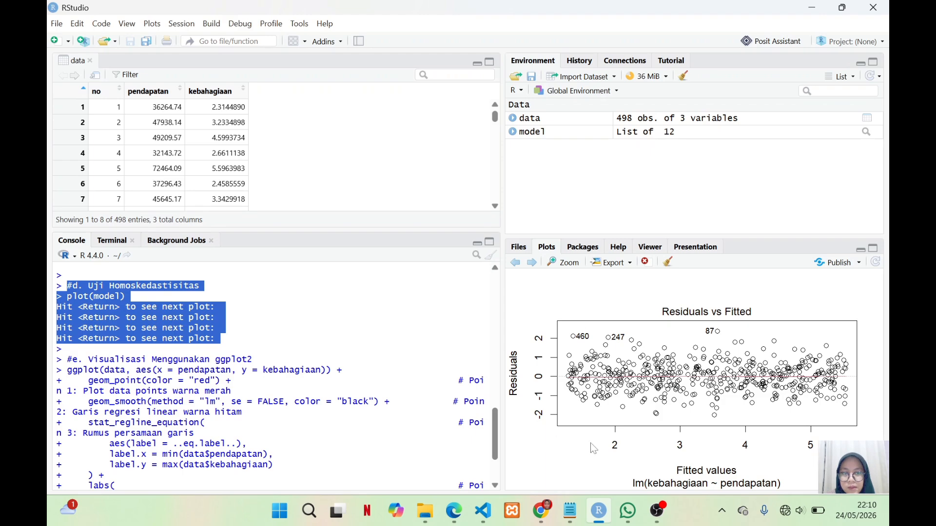
pyautogui.click(532, 263)
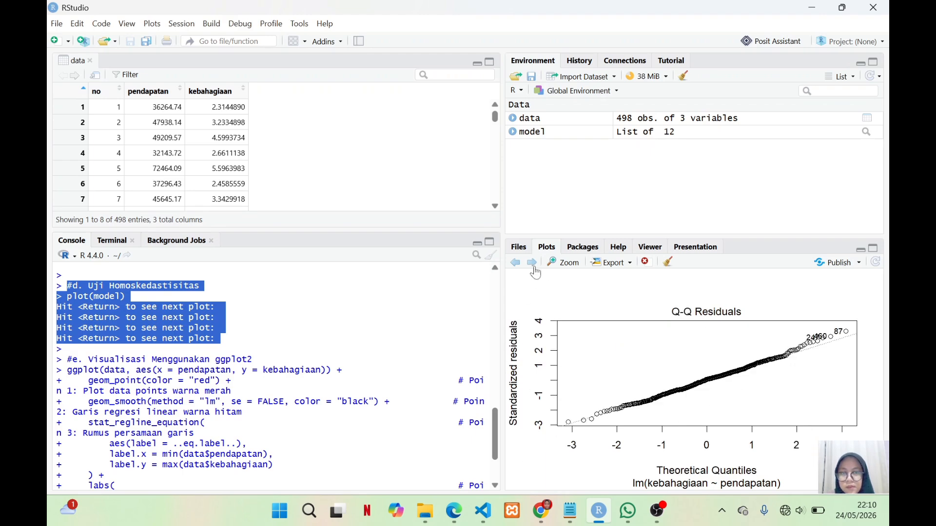
pyautogui.click(532, 263)
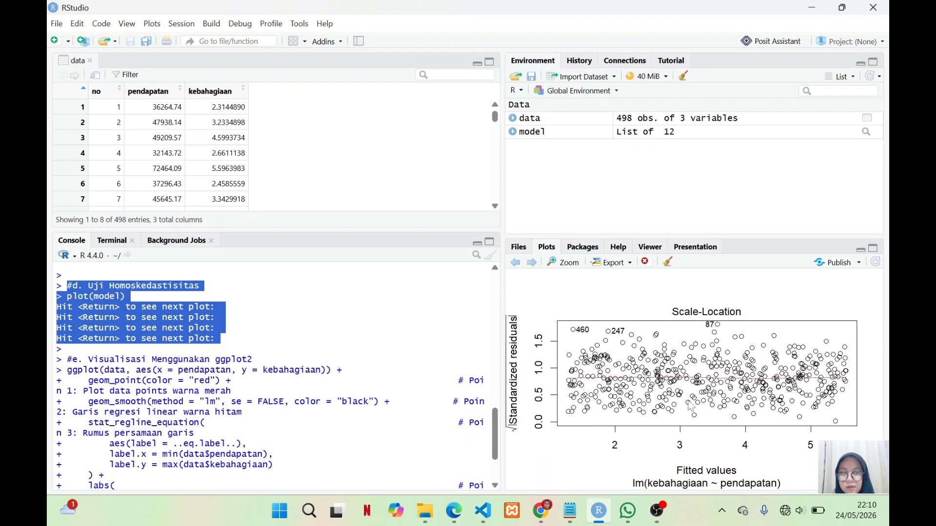
pyautogui.click(532, 263)
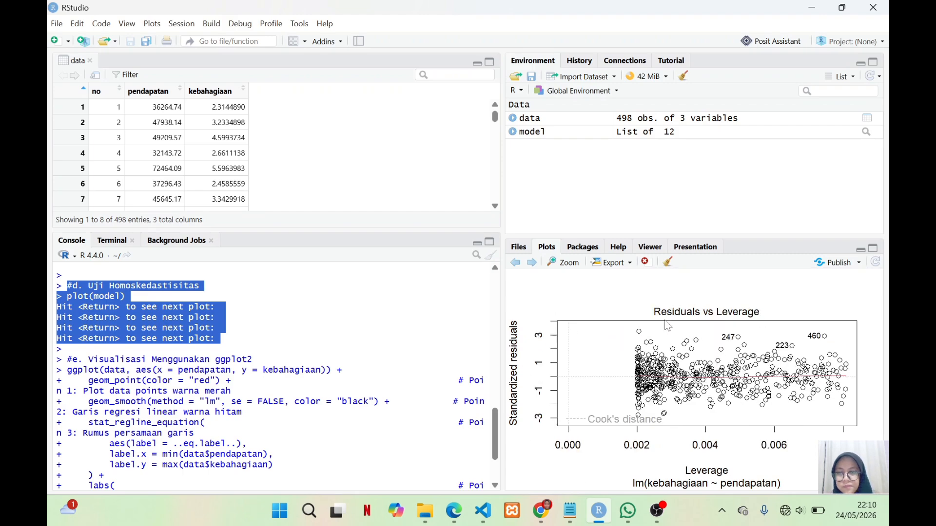
# - Go back through the diagnostic plots to the Residuals vs Fitted plot and examine it
pyautogui.click(516, 266)
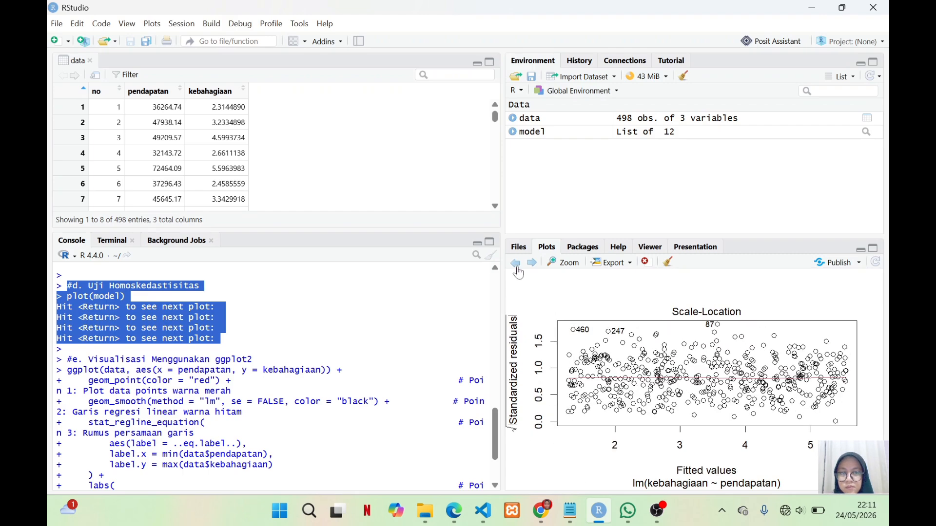
pyautogui.click(516, 265)
pyautogui.click(516, 266)
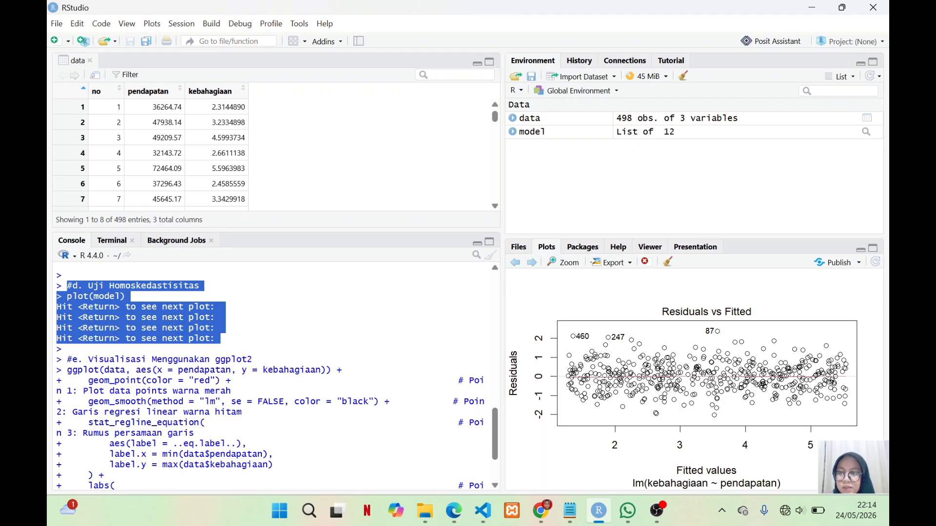
# - Highlight the whole "#e. Visualisasi Menggunakan ggplot2" code block in the console, through the labs() call
pyautogui.moveTo(62, 359); pyautogui.dragTo(94, 459)
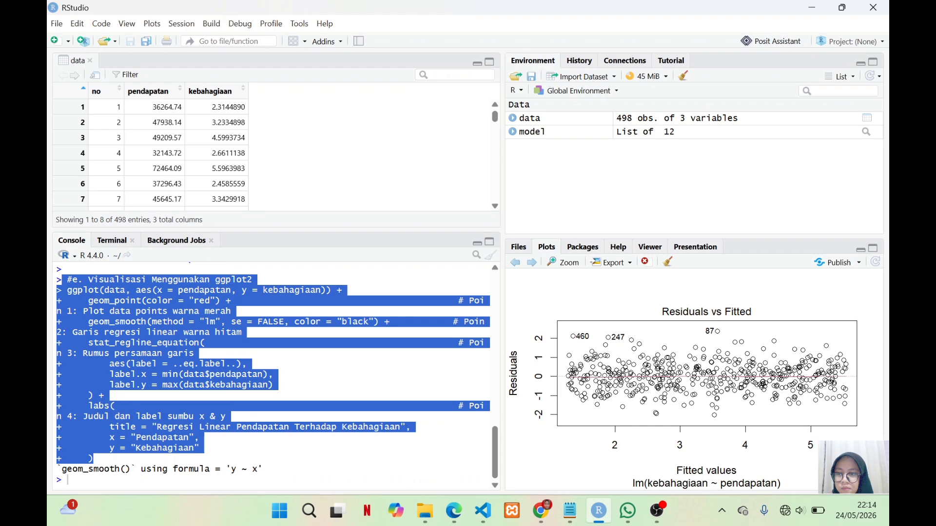